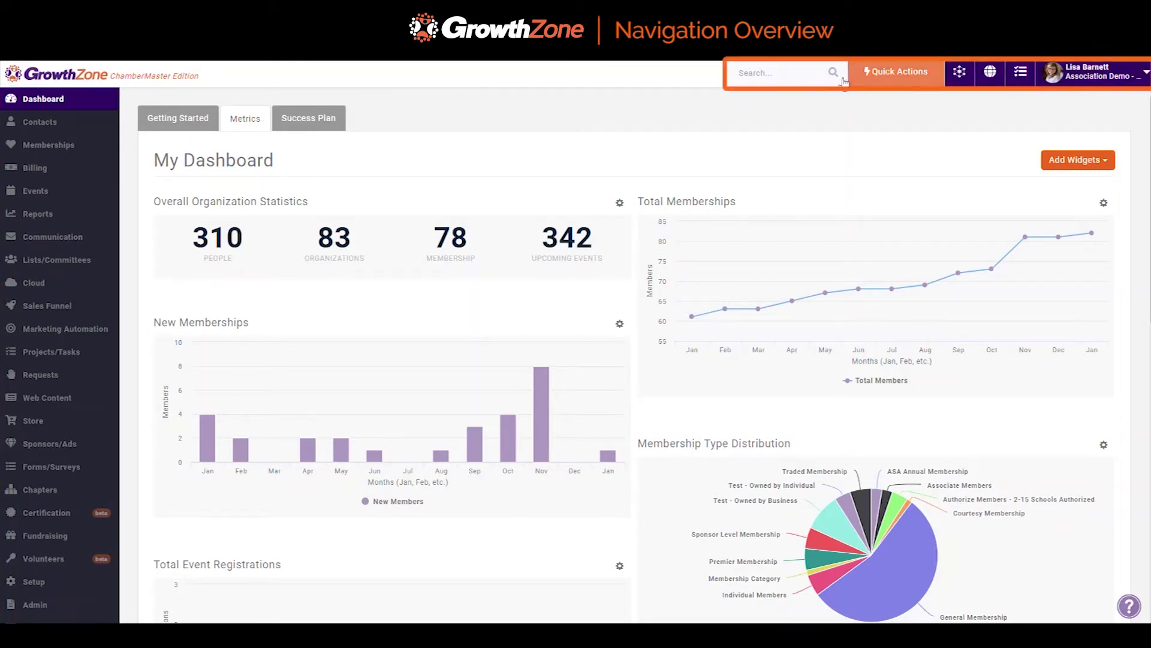
Step: Search for 'abb' and open the Abby's Cookies contact profile from the suggestions
left_click(786, 80)
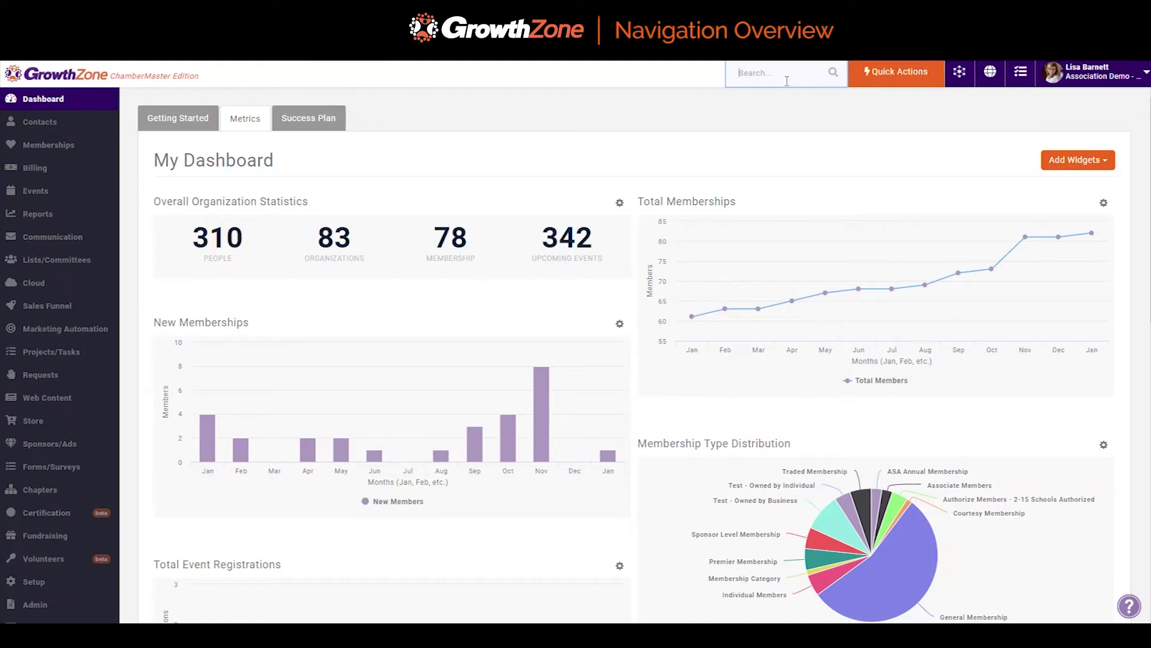
type("abb")
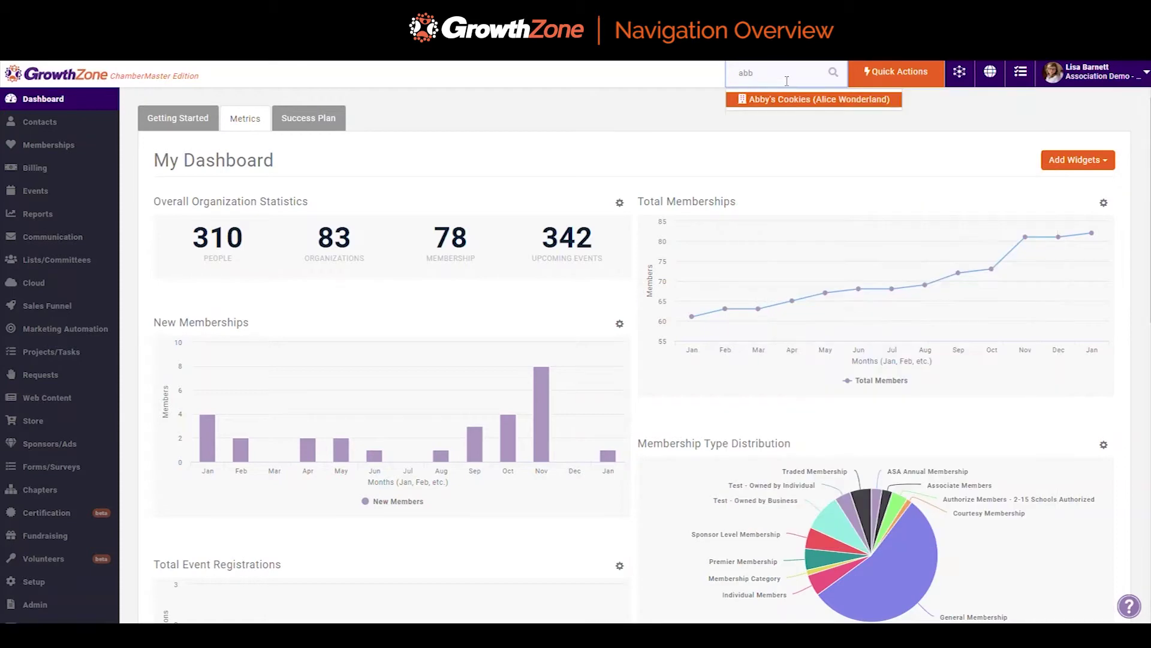
left_click(779, 102)
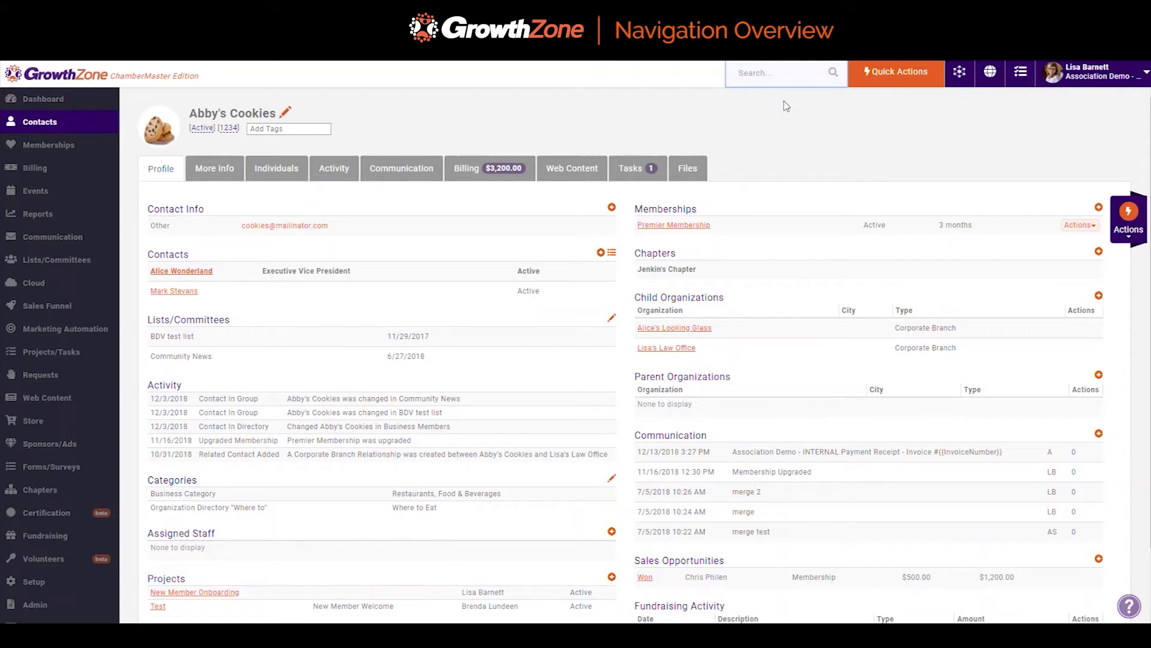
left_click(888, 84)
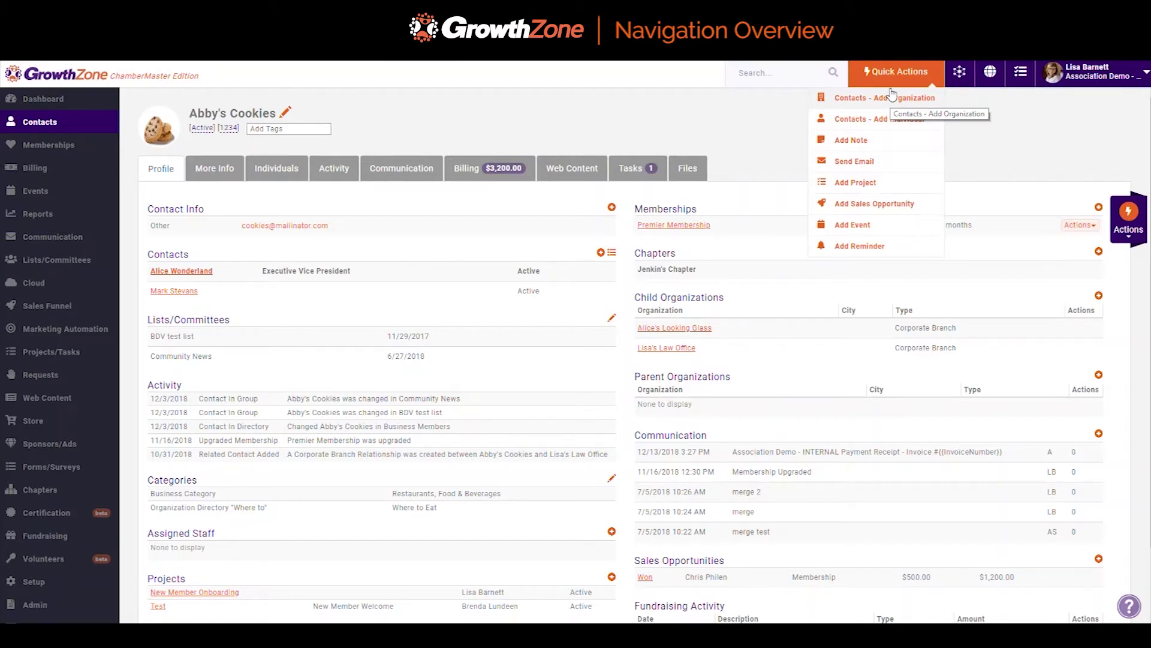
left_click(888, 82)
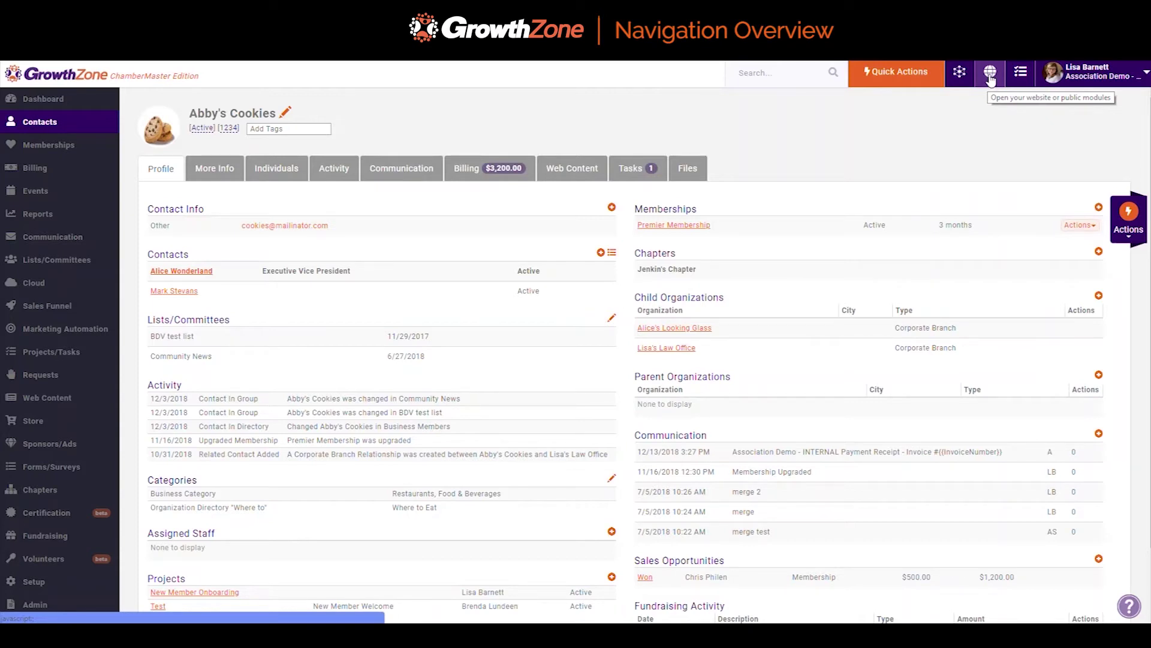
left_click(1021, 72)
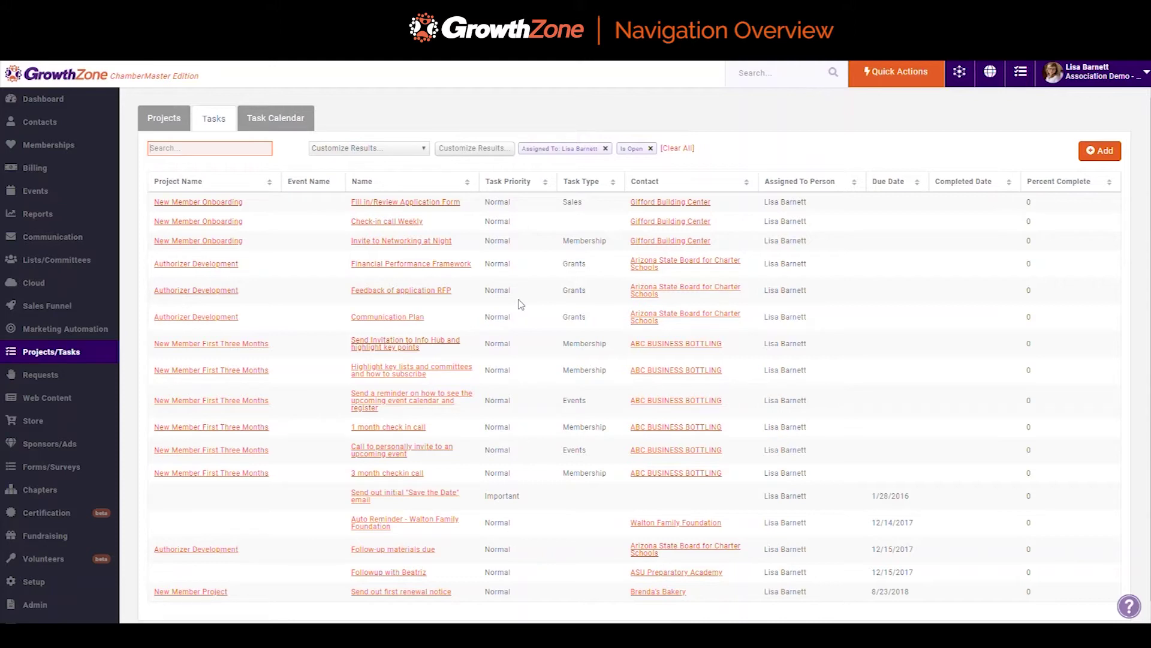
Step: Preview the Add Task Item dialog, cancel it, then open the user account menu
left_click(1101, 158)
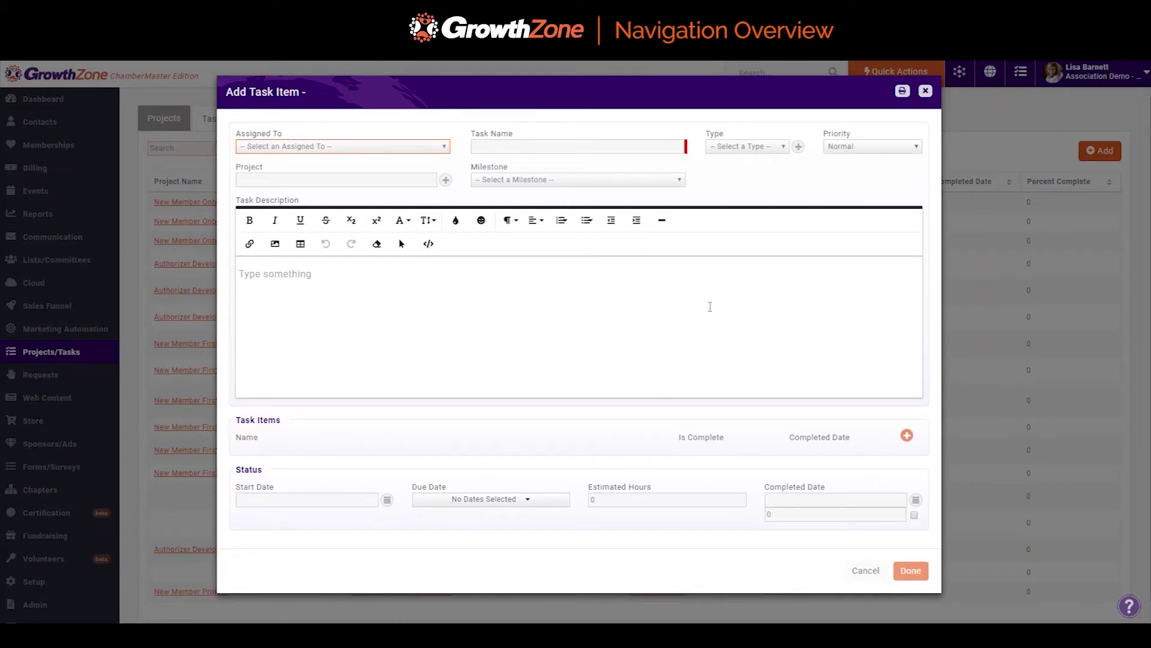
left_click(857, 571)
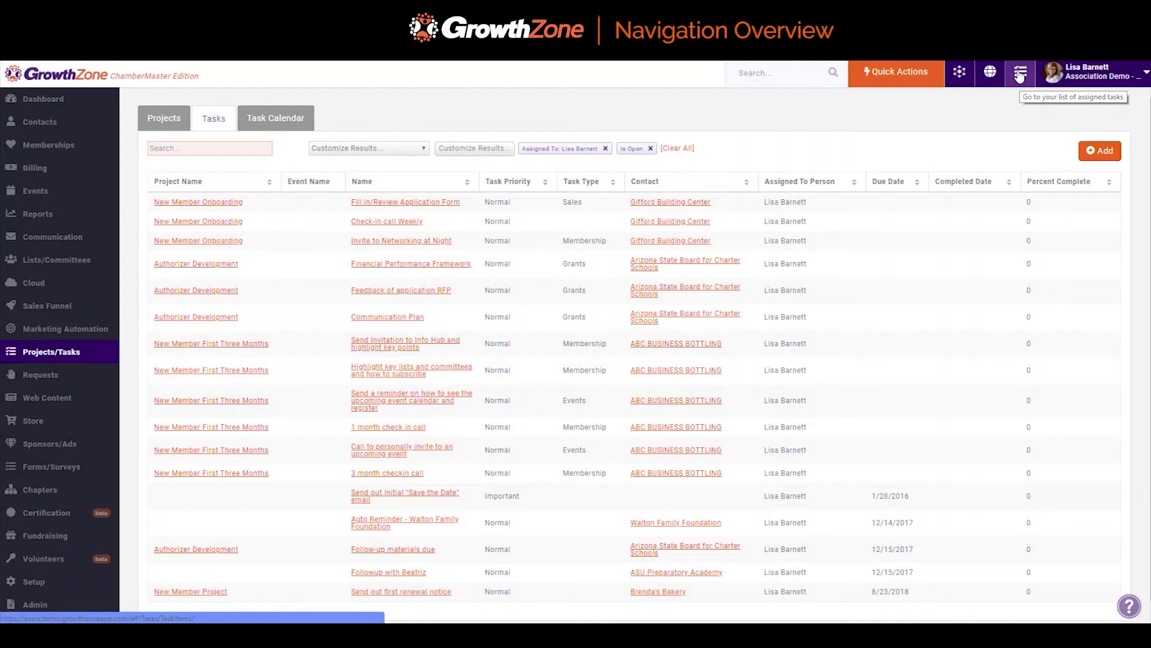
left_click(1088, 72)
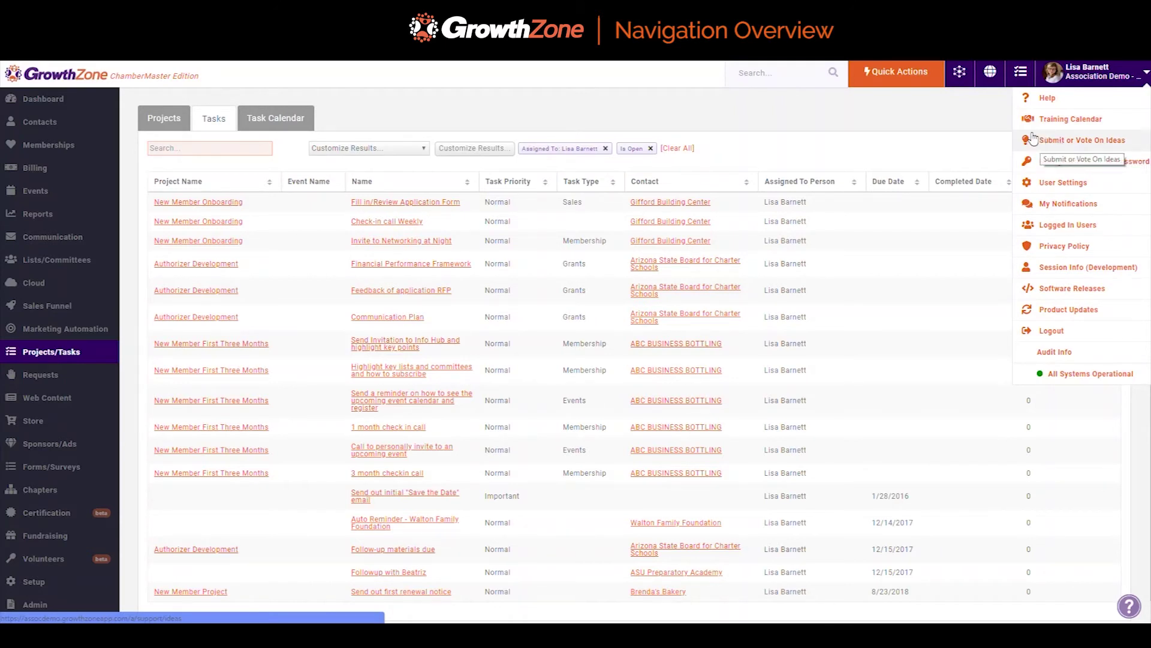
Step: Close the user account menu and show the Help/Getting Started panel
left_click(971, 128)
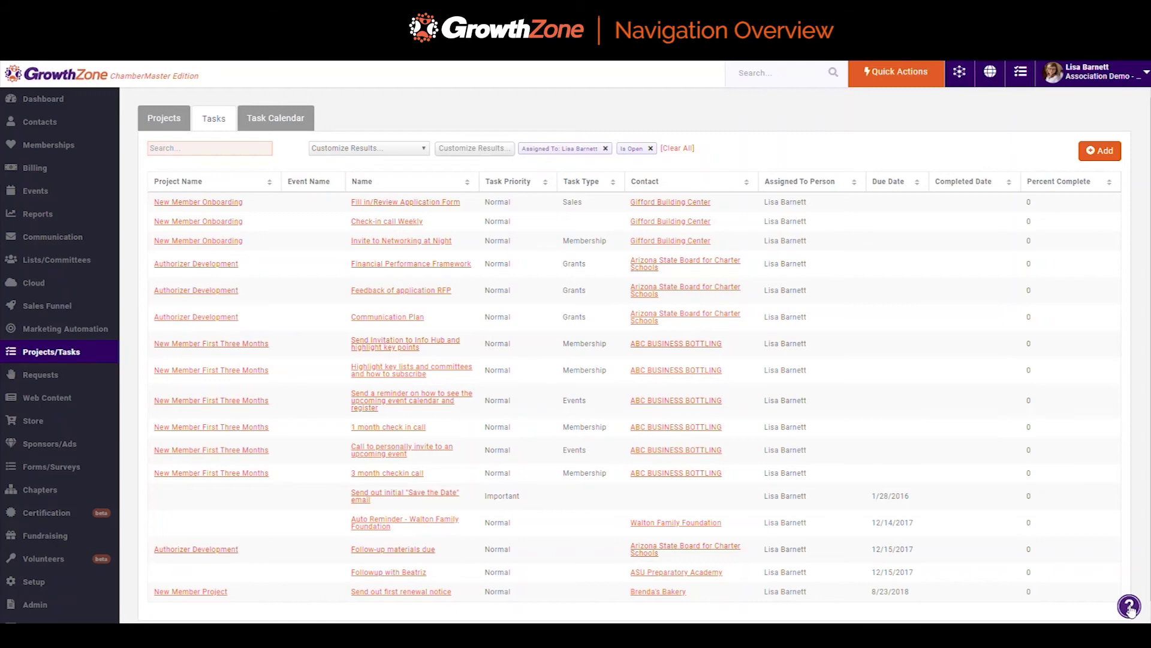
left_click(1130, 607)
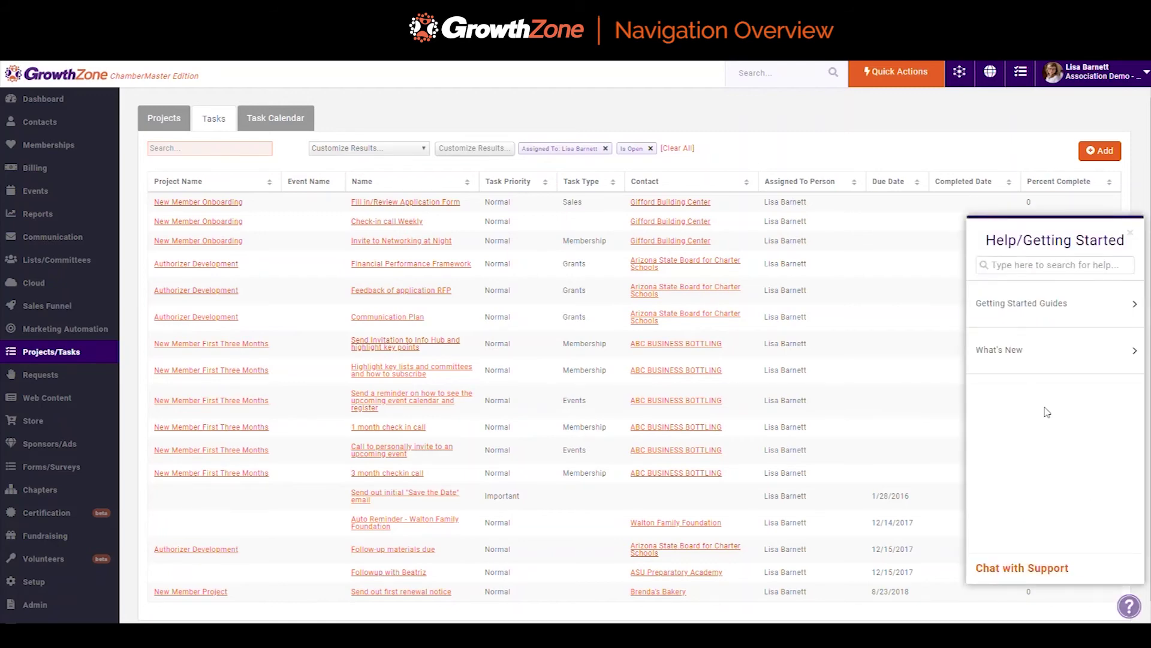
Step: Reopen Abby's Cookies' profile and list the Premier Membership's action options
left_click(933, 191)
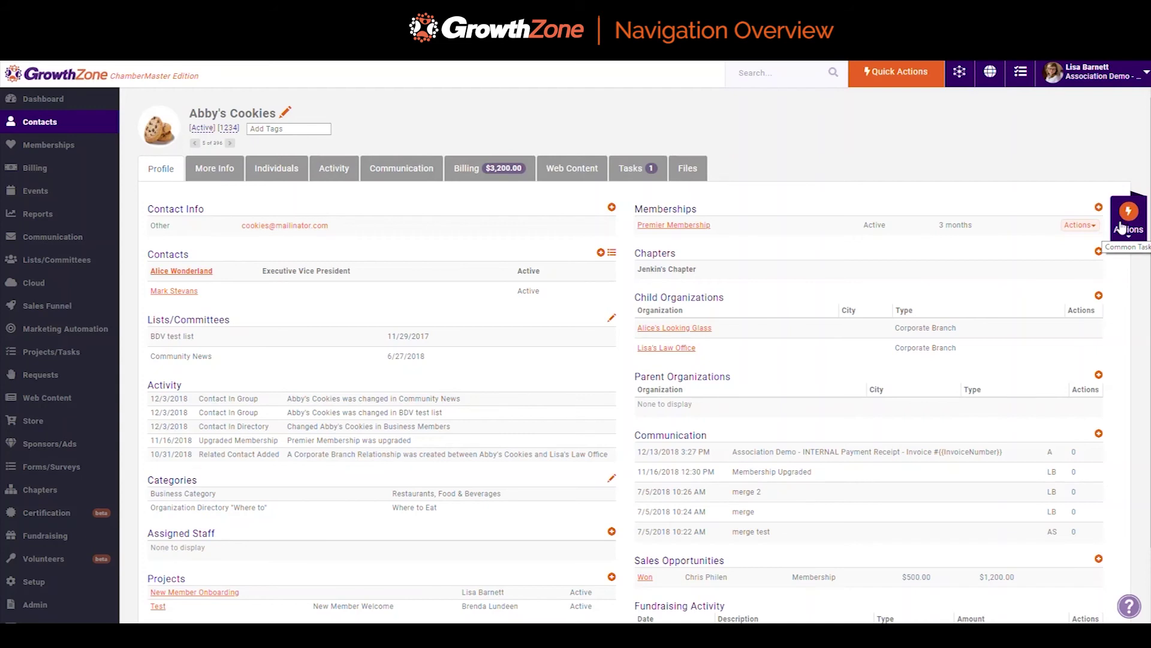
left_click(1078, 226)
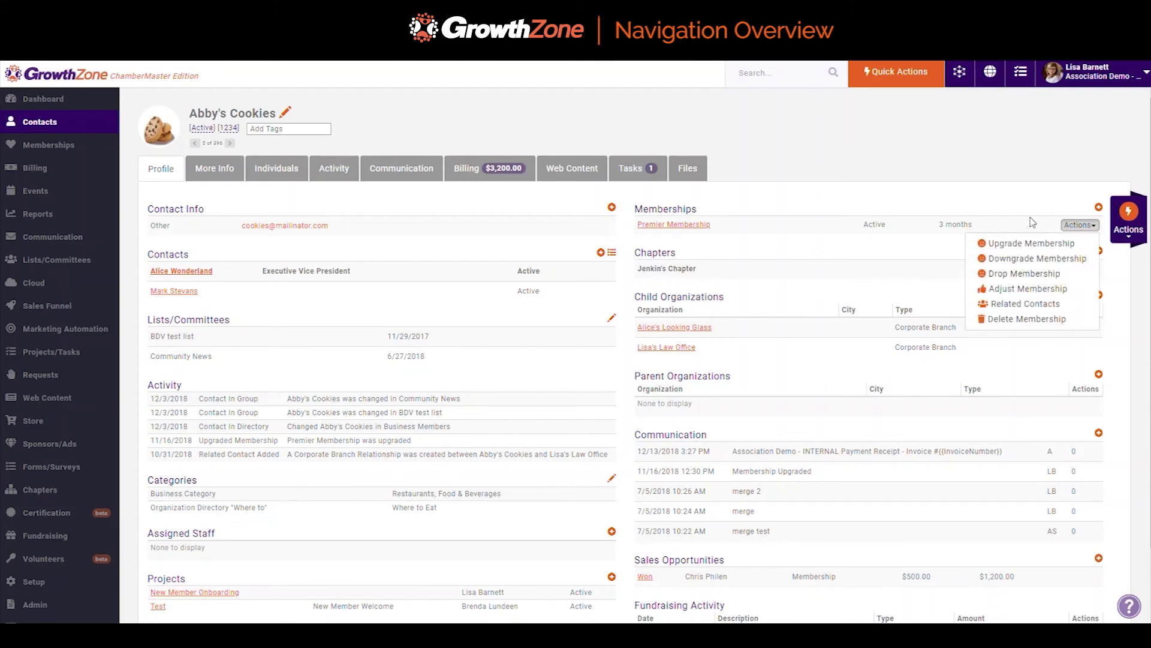